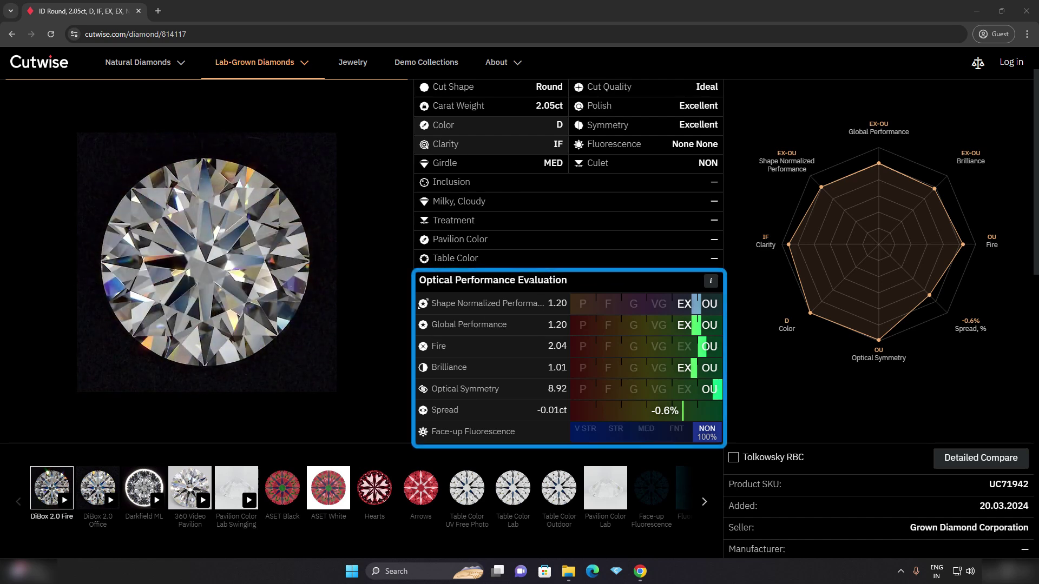
Scroll past the 2.05ct diamond's Optical Performance Evaluation grades toward the Proportions and Certificates sections.
scroll(593, 345, "down", 2)
Scroll down to the Report Images, full Proportions table and the IGI certificate's report buttons.
scroll(593, 345, "down", 4)
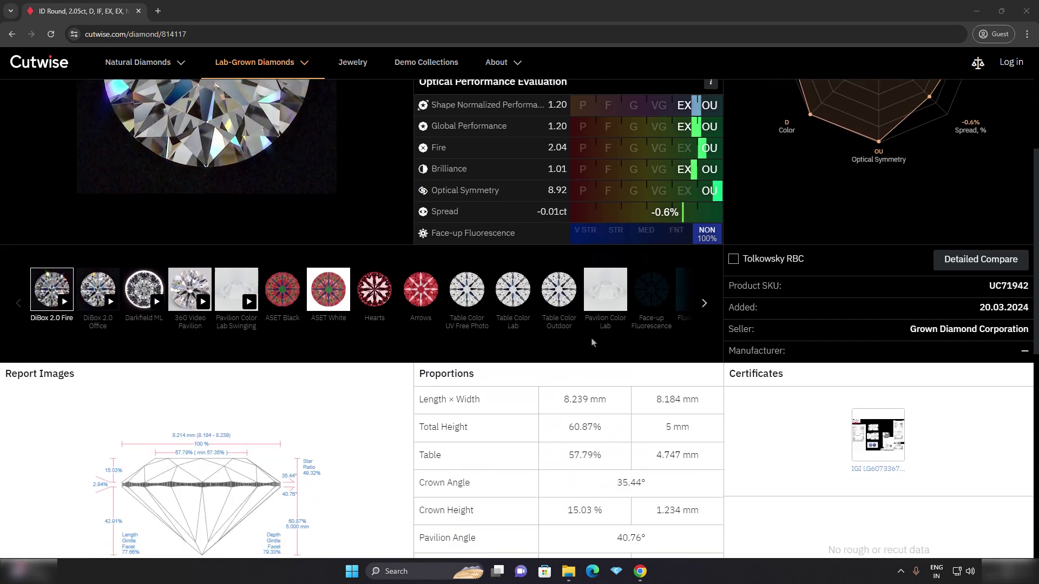
scroll(594, 341, "down", 1)
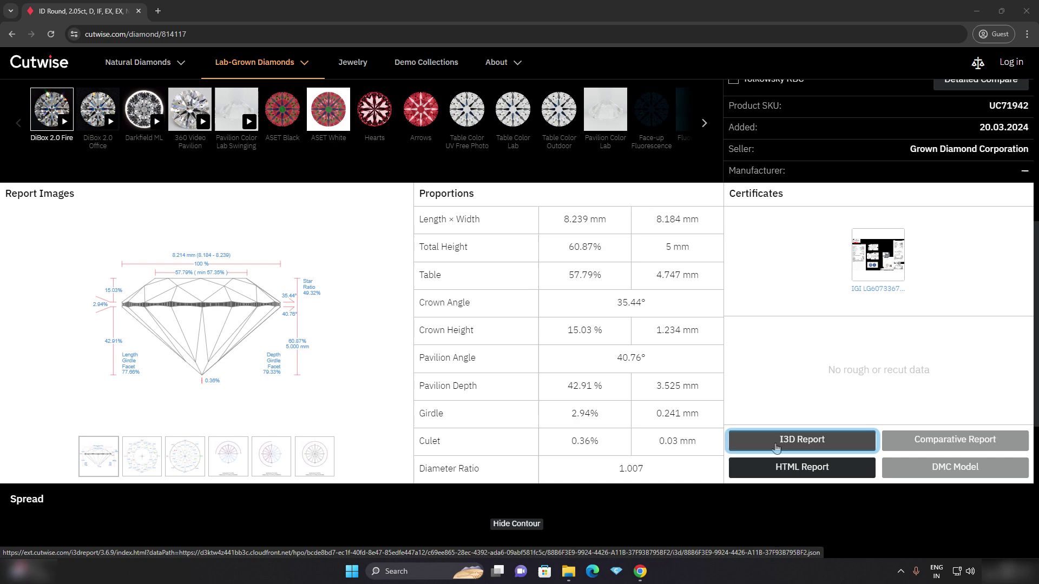
Open the I3D Report under Certificates to view the EX cut, symmetry and final grades.
left_click(777, 447)
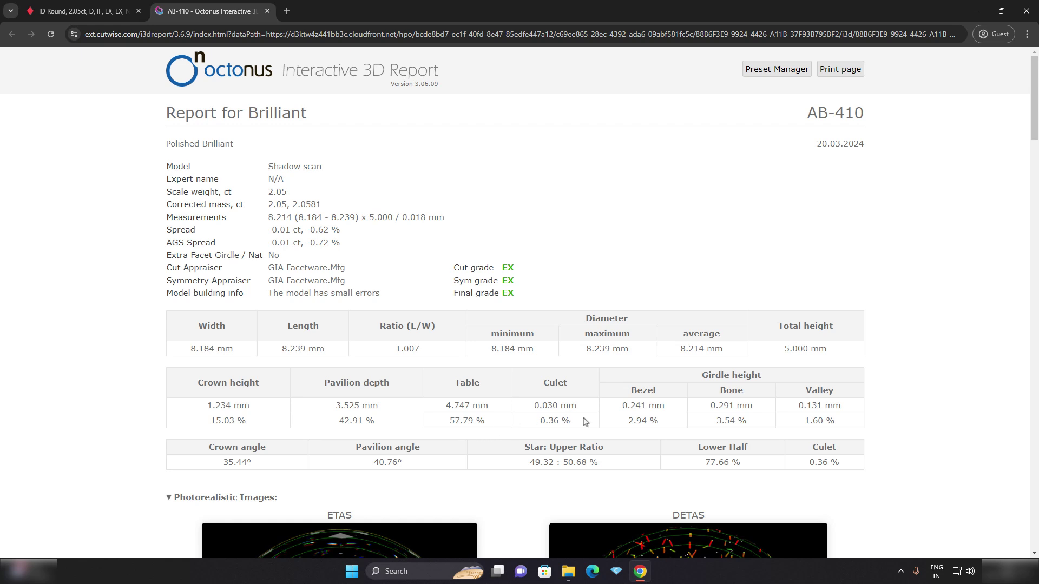
Scroll to Photorealistic Images and select the ETAS and DETAS renderings.
scroll(584, 422, "down", 3)
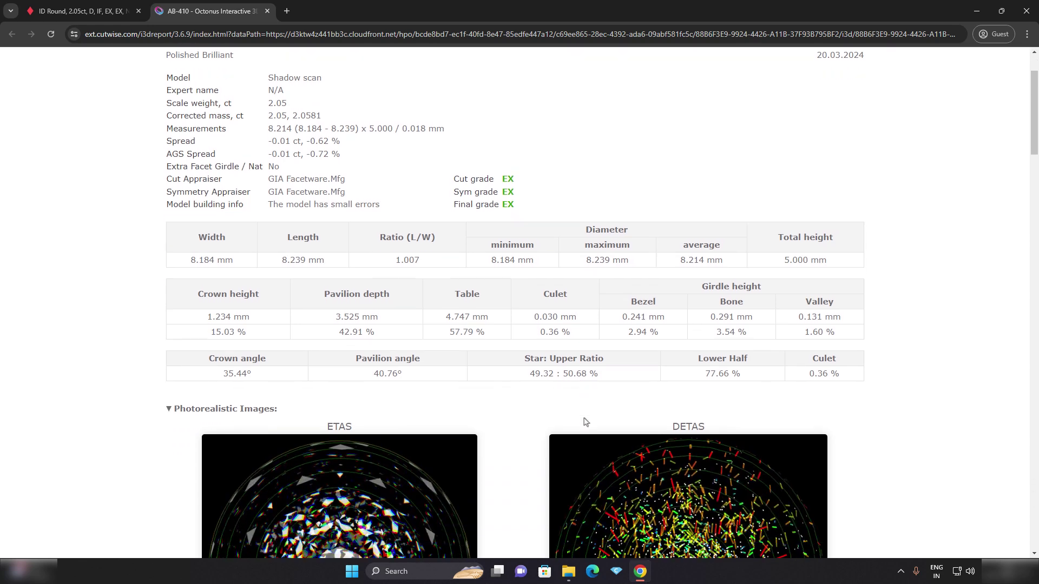
scroll(585, 423, "down", 4)
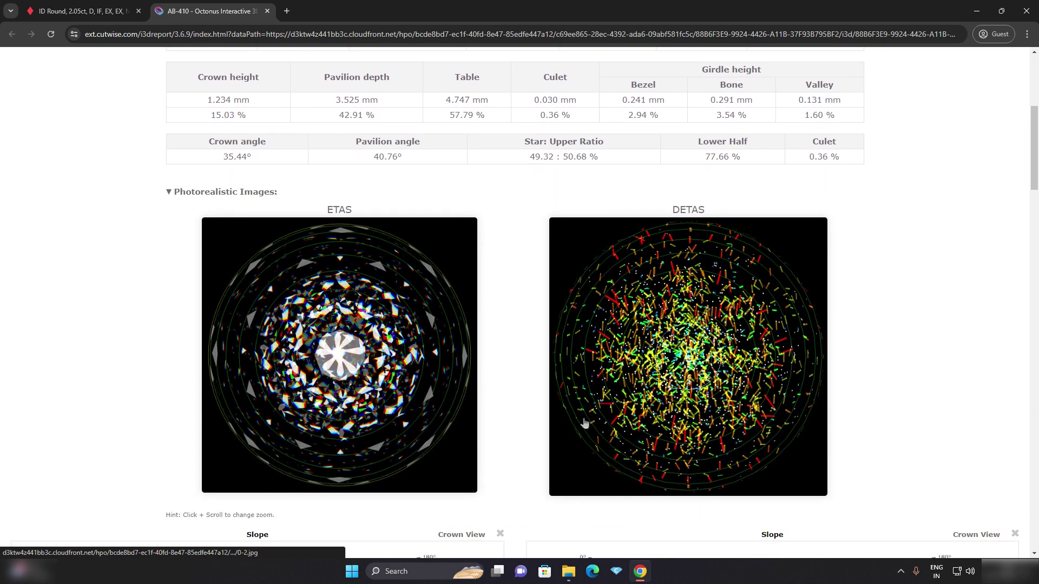
left_click(456, 373)
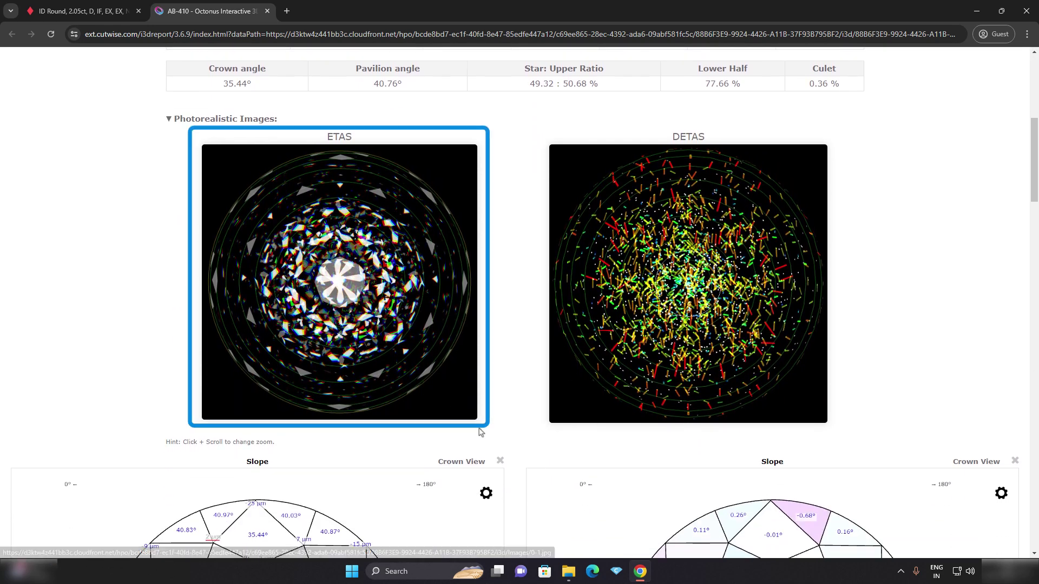
left_click(667, 409)
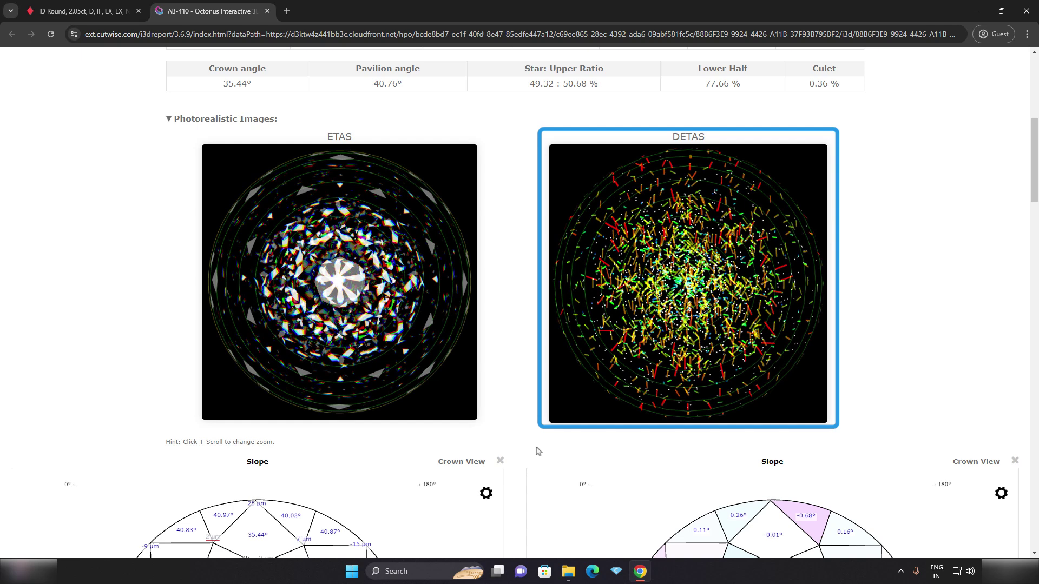
Enlarge the crown Slope diagram to full screen and rotate the stone.
scroll(538, 451, "down", 2)
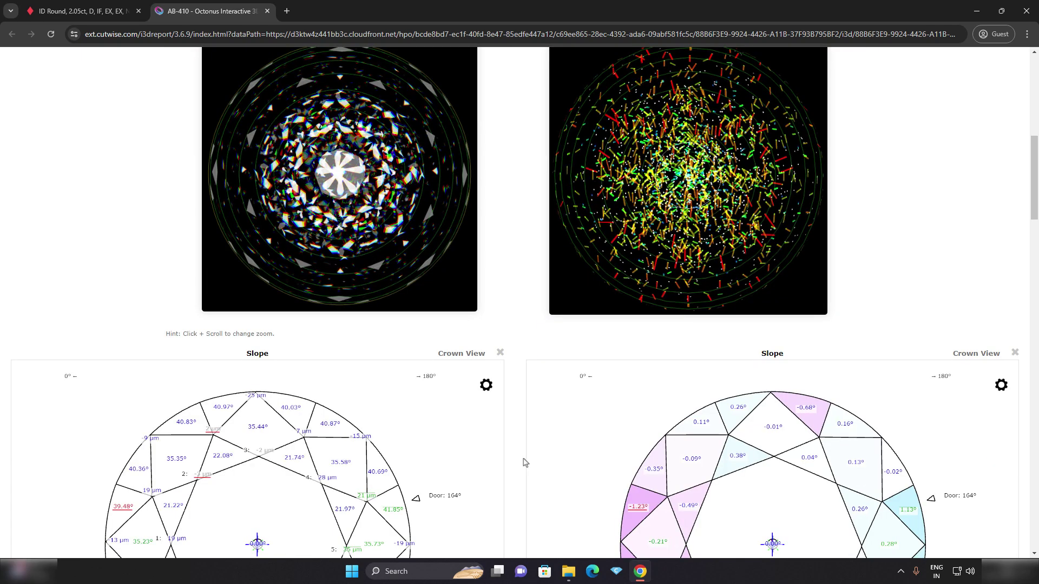
scroll(525, 461, "down", 4)
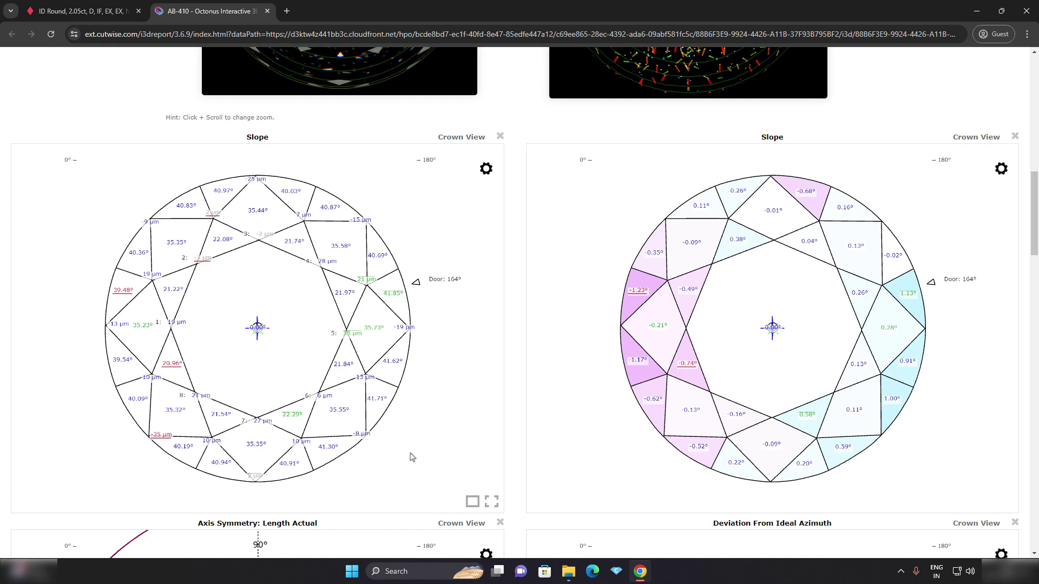
left_click(491, 502)
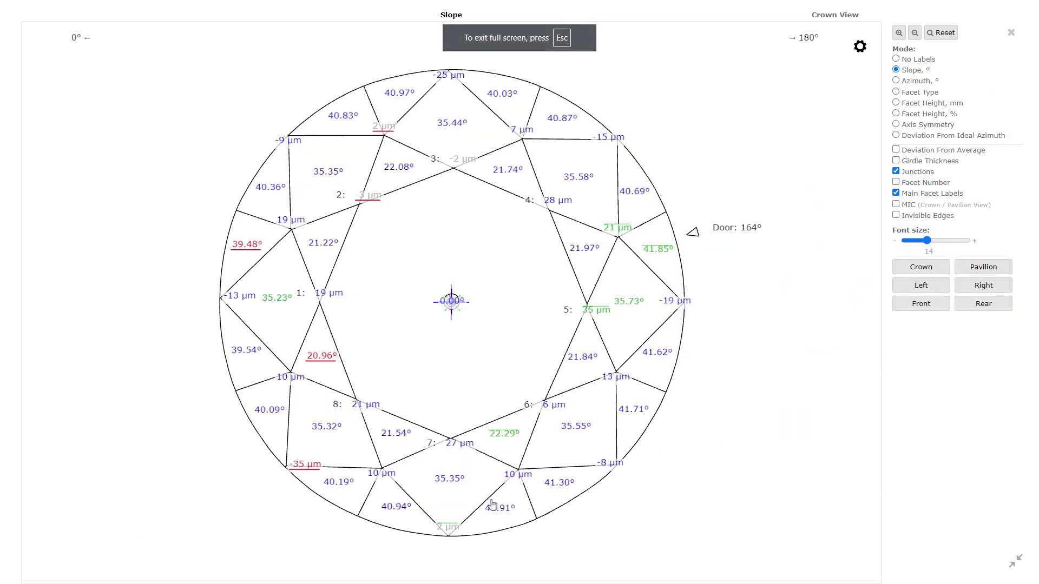
left_click_drag(490, 335, 638, 200)
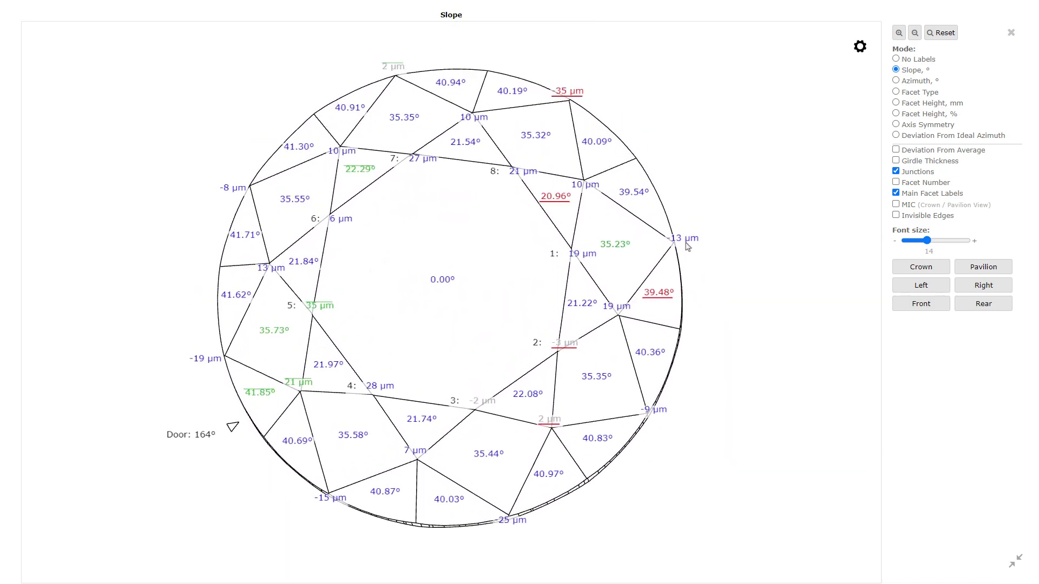
Switch the crown diagram through Azimuth, Facet Height mm and %, Axis Symmetry and Deviation From Ideal Azimuth.
left_click(895, 81)
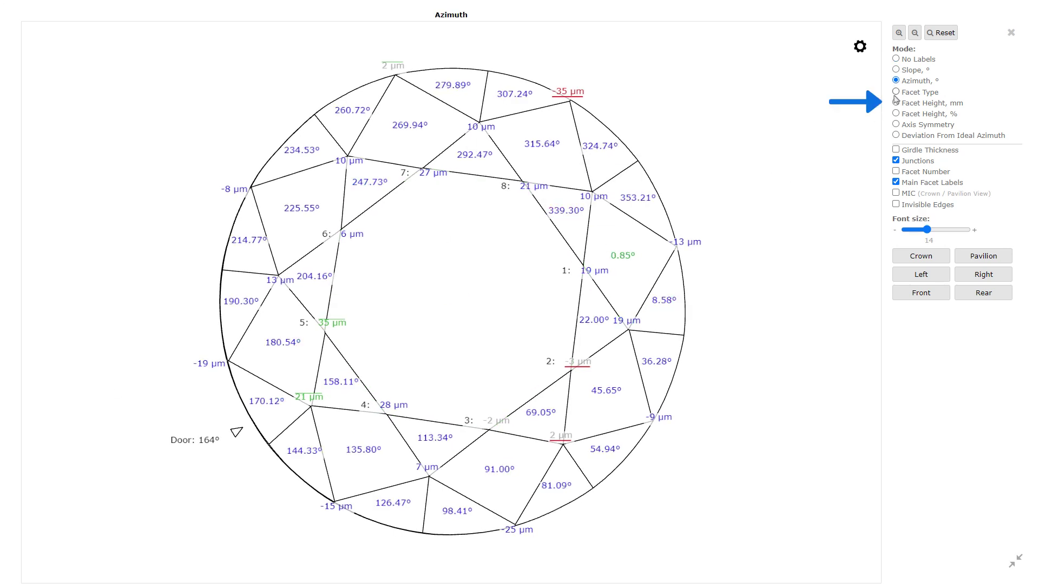
left_click(897, 107)
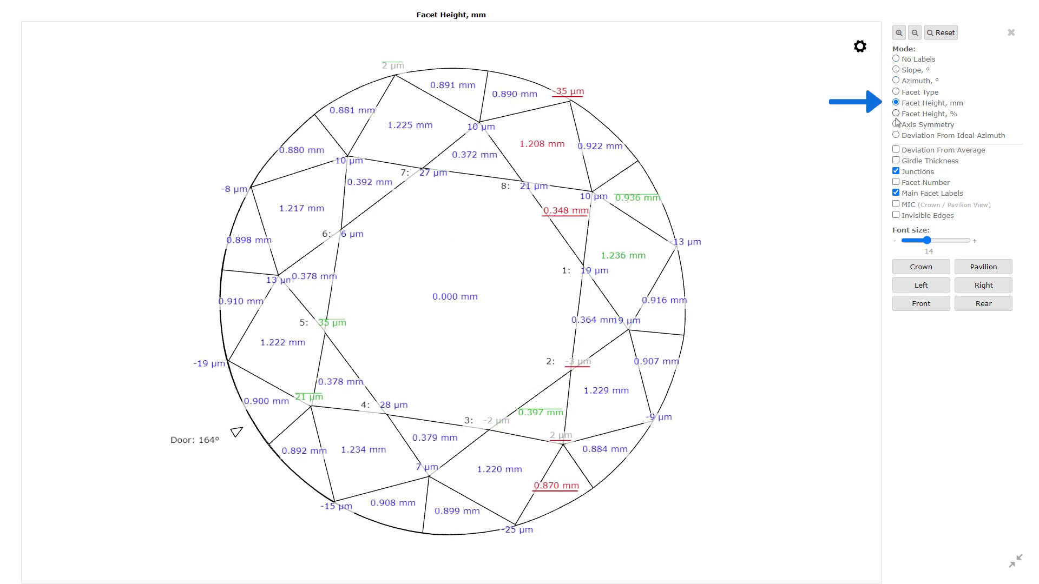
left_click(896, 114)
left_click(896, 125)
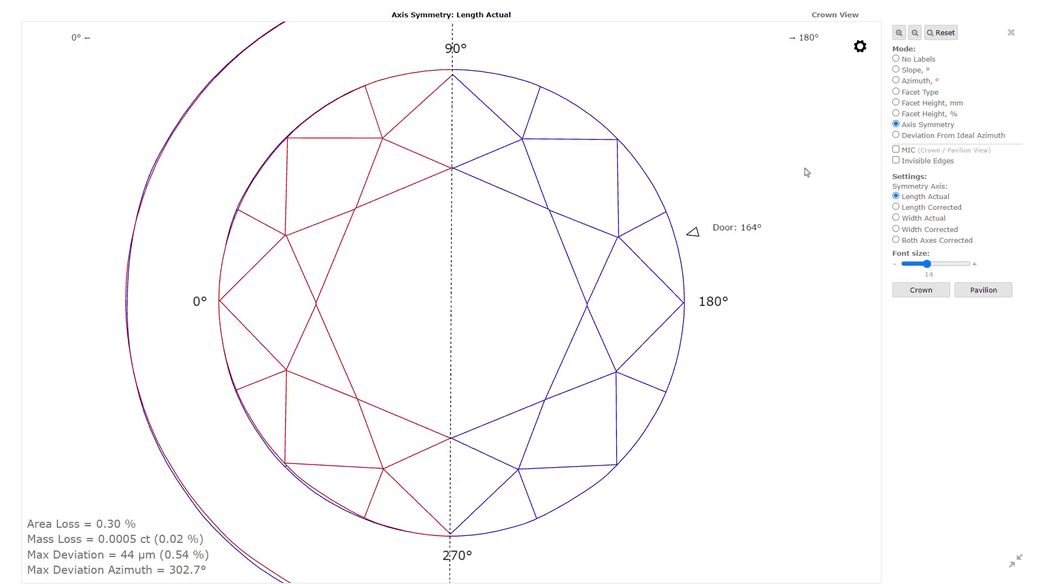
left_click(896, 135)
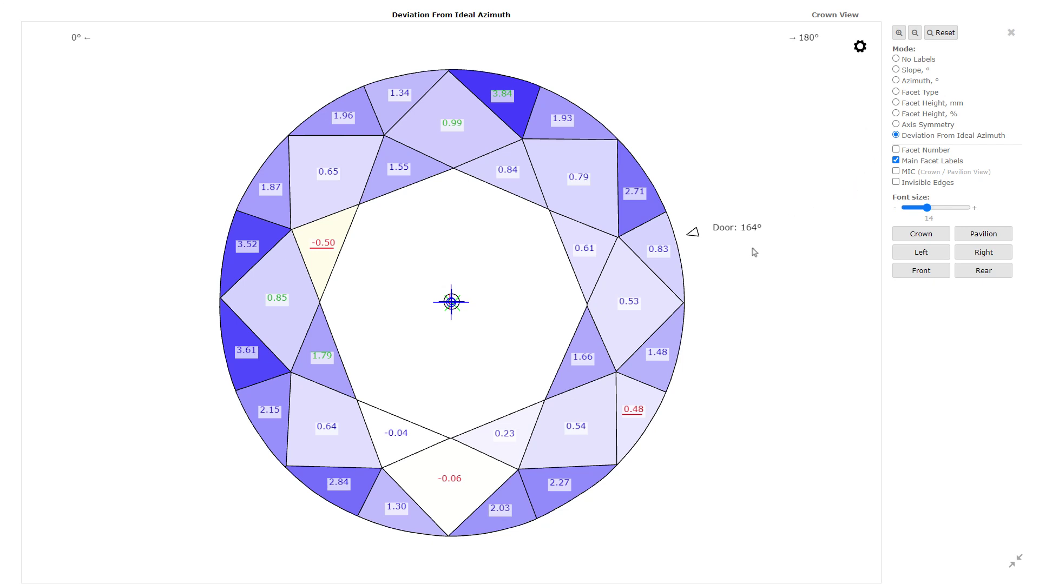
mouse_move(755, 253)
left_mouse_down()
mouse_move(735, 250)
mouse_move(721, 266)
mouse_move(734, 288)
mouse_move(775, 281)
mouse_move(758, 209)
mouse_move(774, 193)
mouse_move(757, 253)
left_mouse_up()
Leave full screen and scroll to the Girdle Thickness, Radius Deviation and Diameter Deviation charts.
key("Escape")
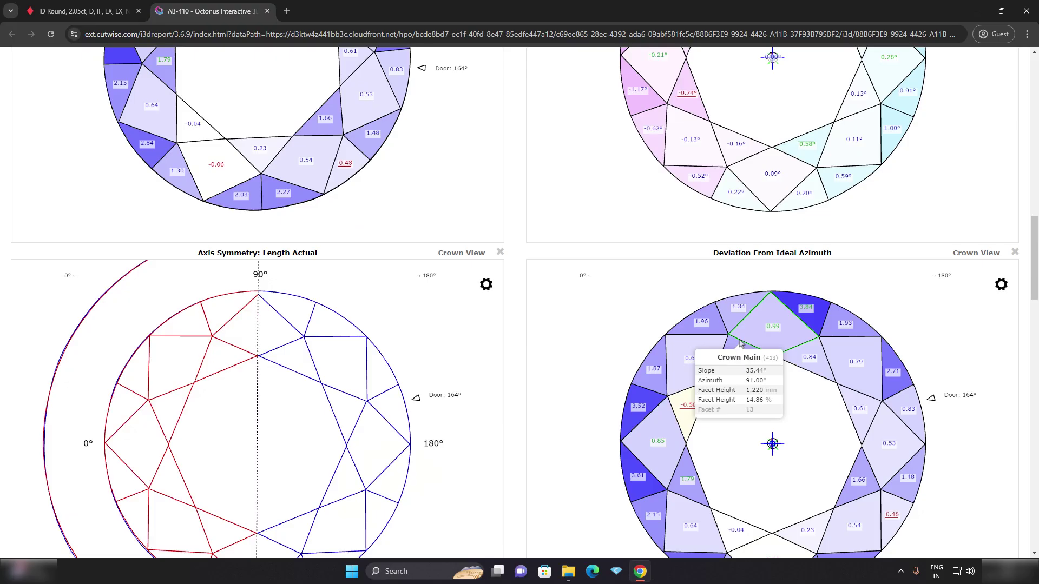
scroll(739, 343, "down", 5)
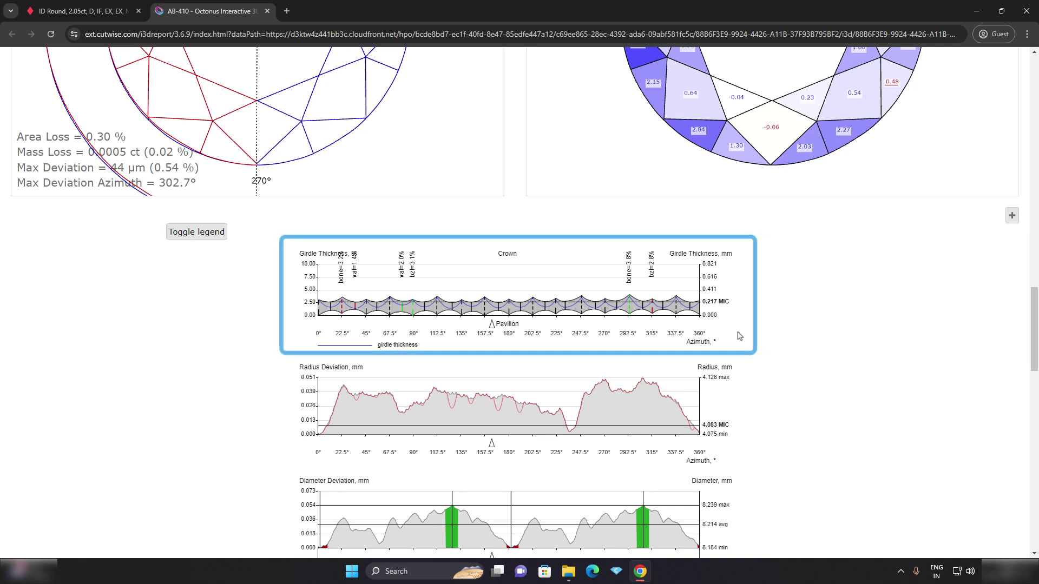
scroll(665, 337, "down", 1)
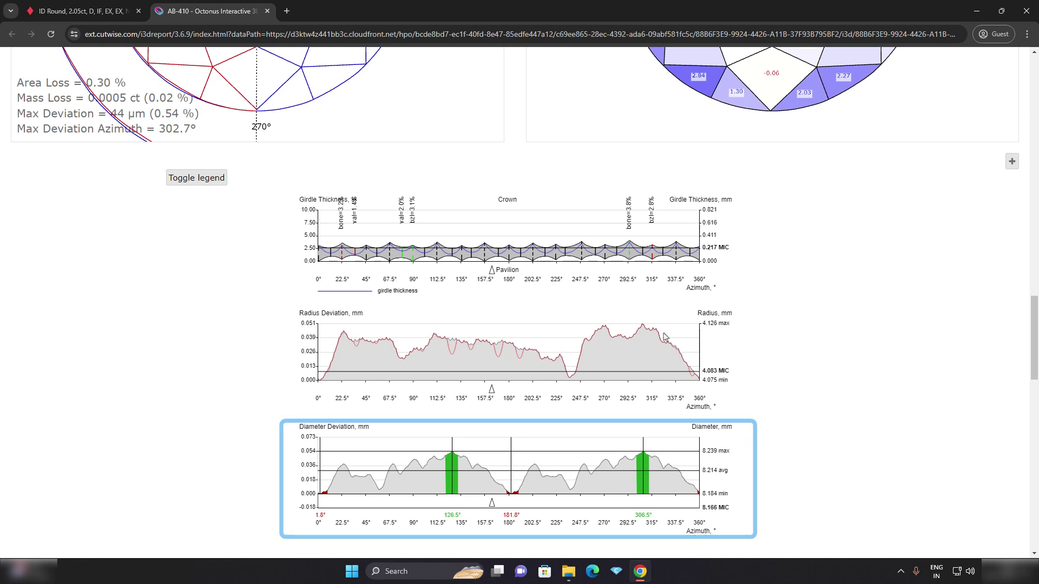
scroll(665, 337, "down", 1)
Scroll through the parameter table from Diameter down to Girdle height bezel, mm.
scroll(665, 336, "down", 3)
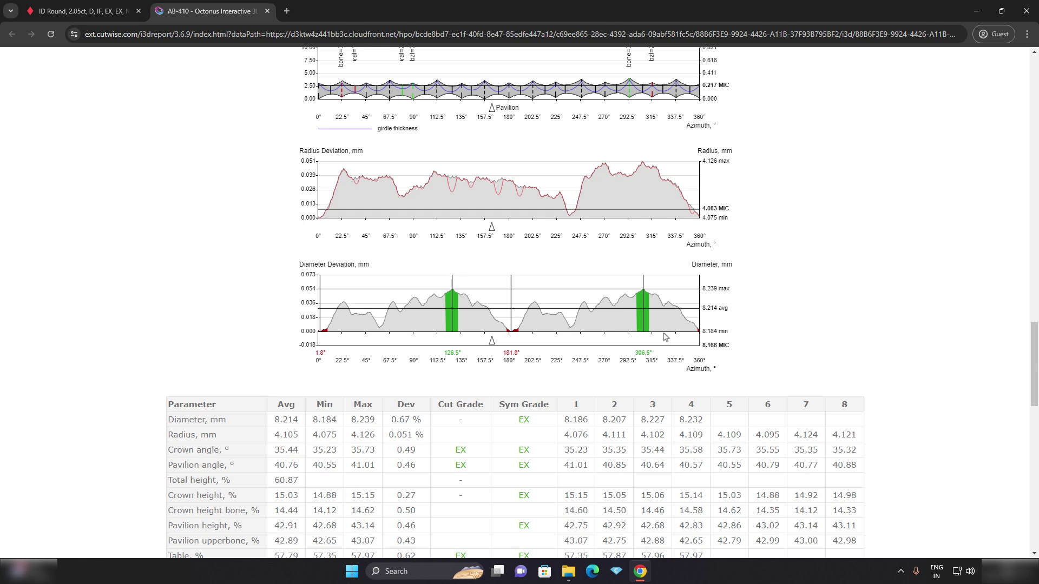
scroll(665, 336, "down", 1)
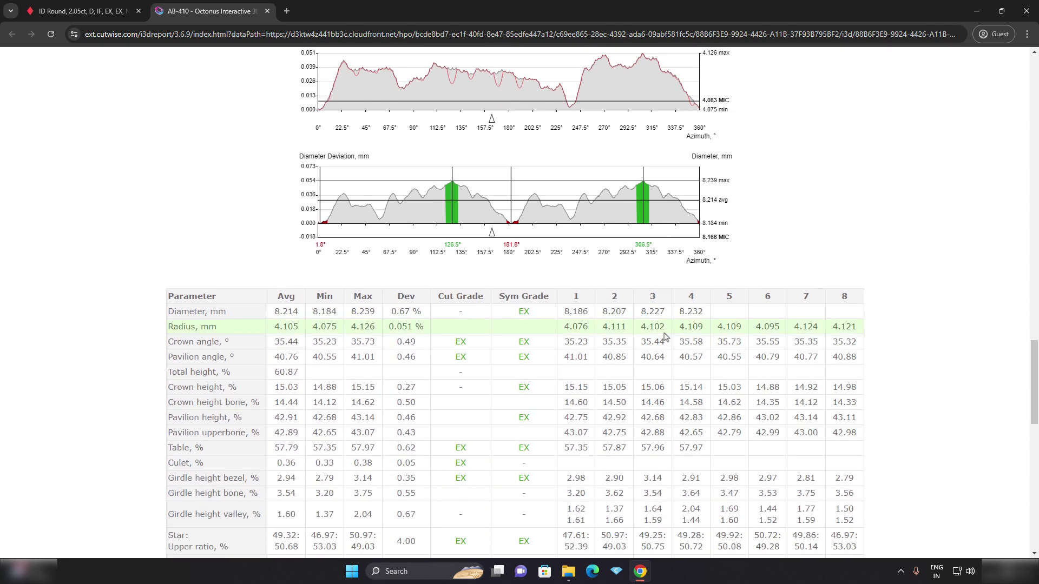
scroll(665, 336, "down", 1)
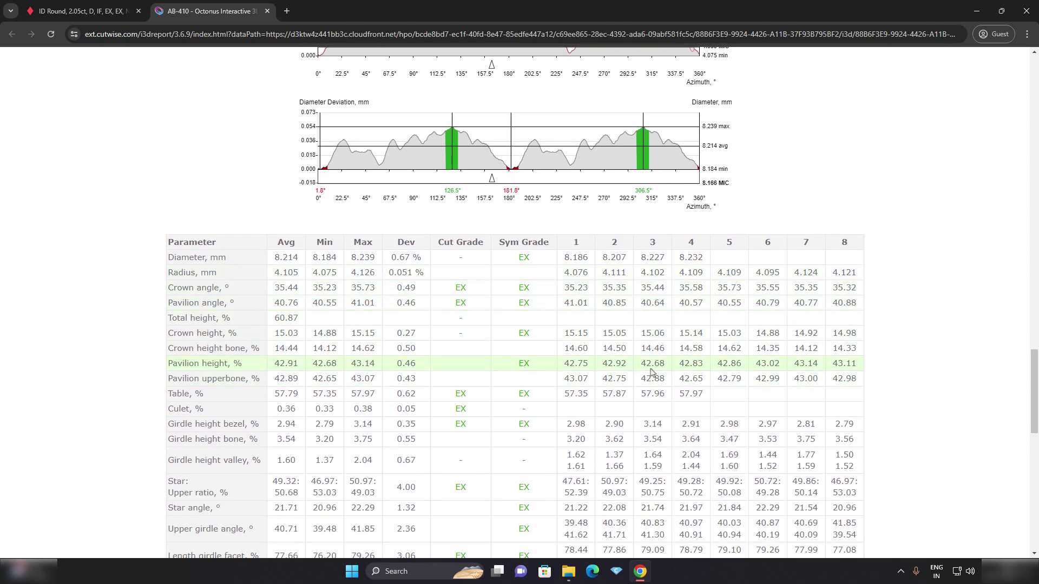
scroll(683, 361, "down", 1)
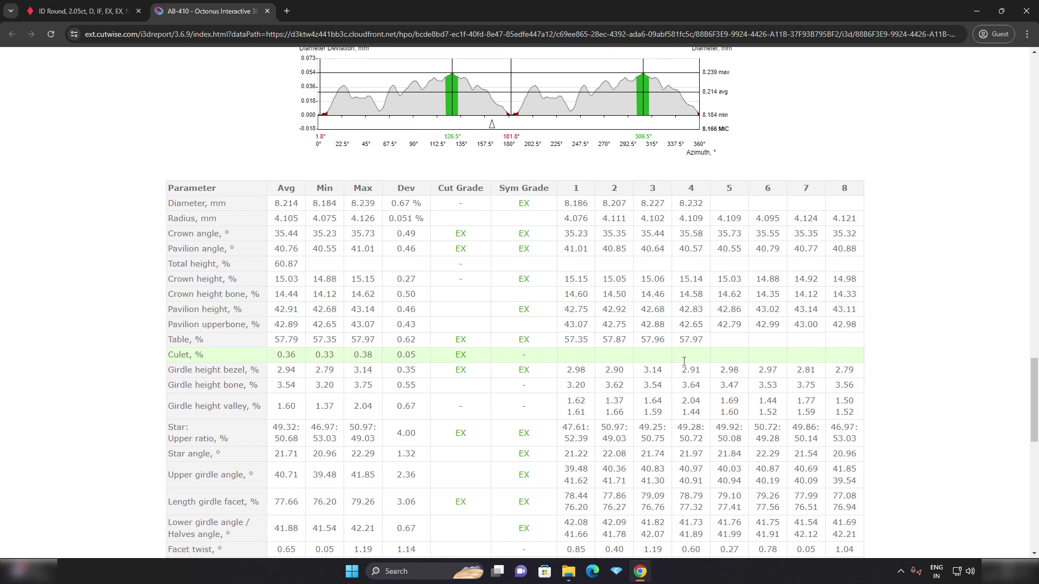
scroll(683, 361, "down", 1)
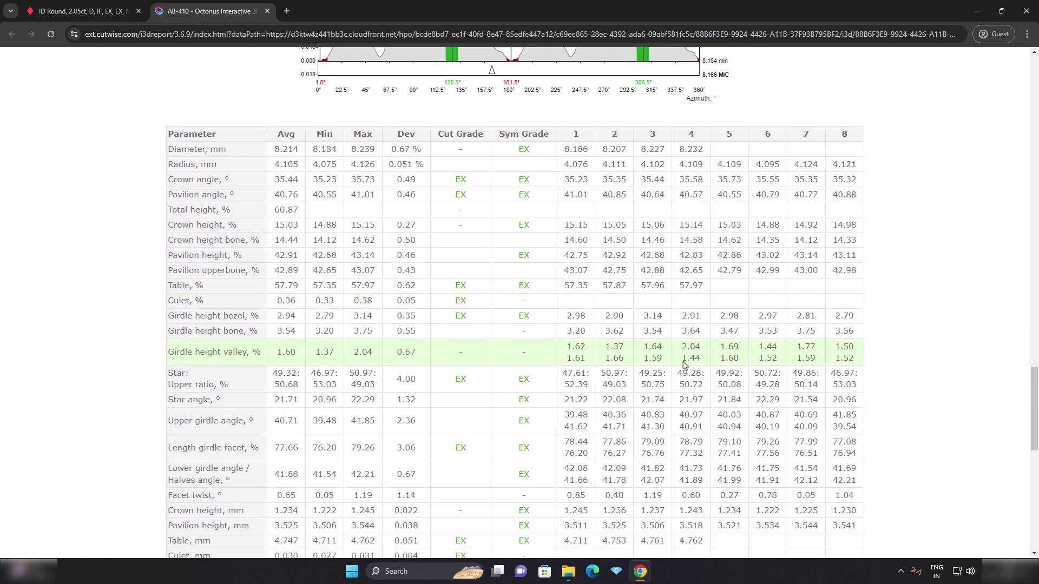
scroll(684, 362, "down", 1)
scroll(684, 360, "down", 2)
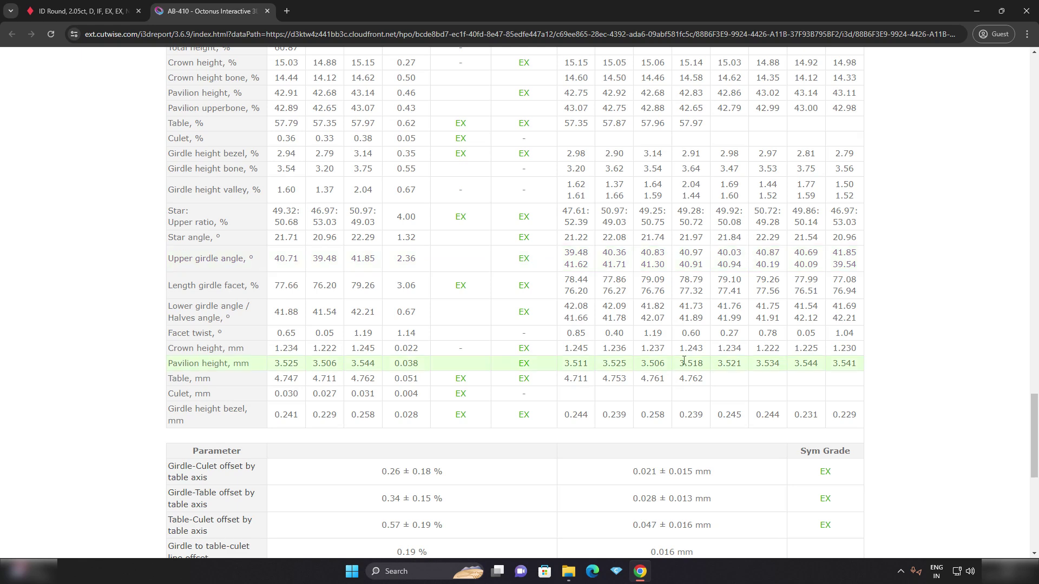
scroll(684, 361, "down", 1)
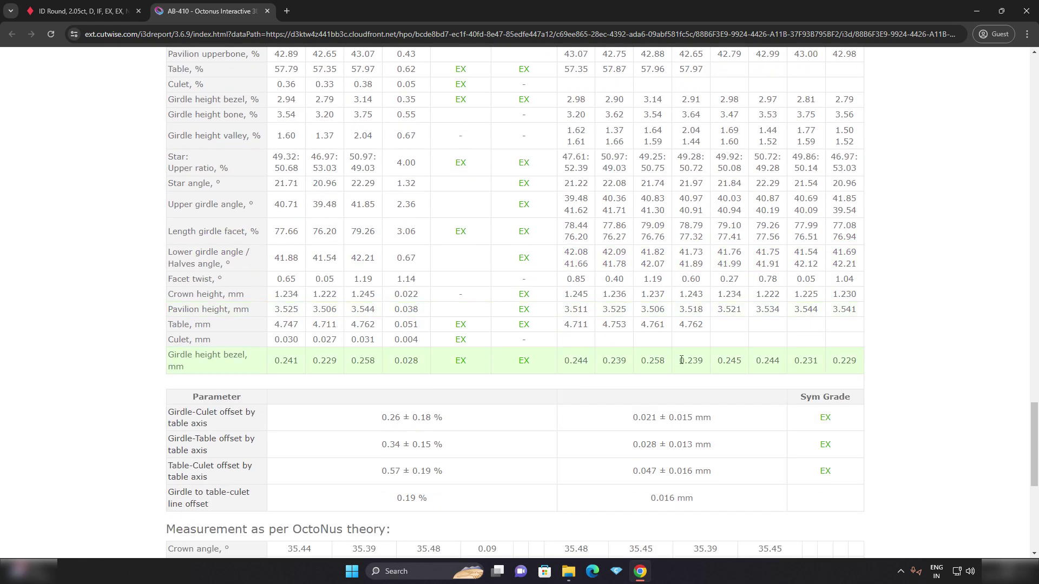